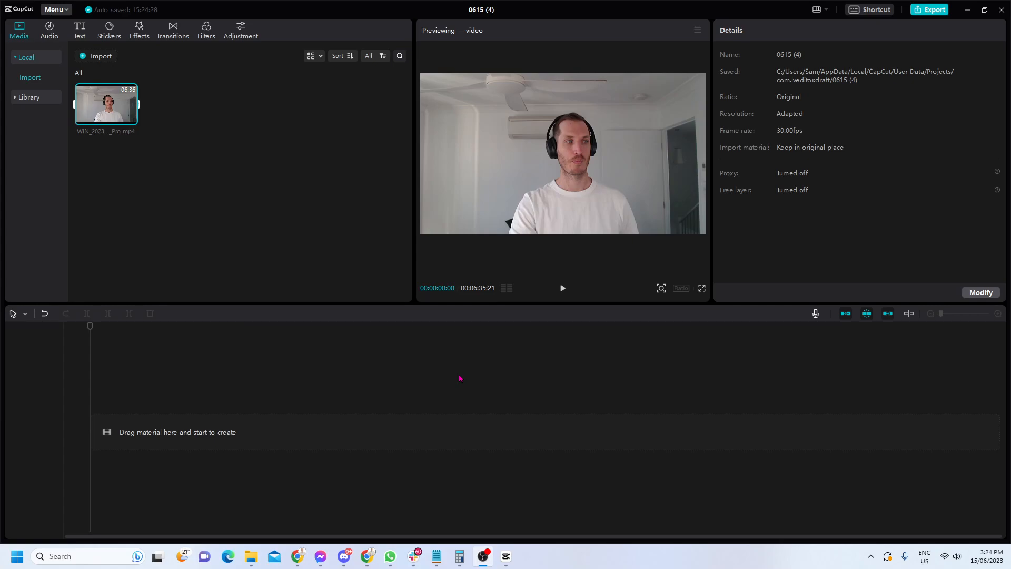
- Add the imported WIN video clip to the timeline
{"action": "mouse_move", "coordinate": [131, 122]}
{"action": "left_click", "coordinate": [131, 118]}
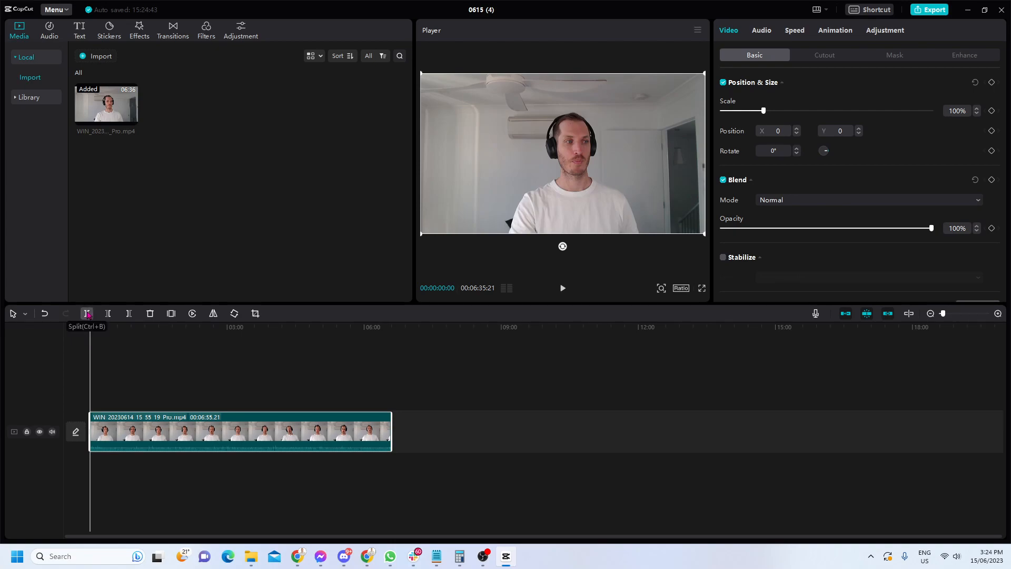
- Split the timeline clip at 00:02:43:27 and split the remaining part again at 00:04:13:03
{"action": "left_click_drag", "start_coordinate": [90, 365], "coordinate": [215, 364]}
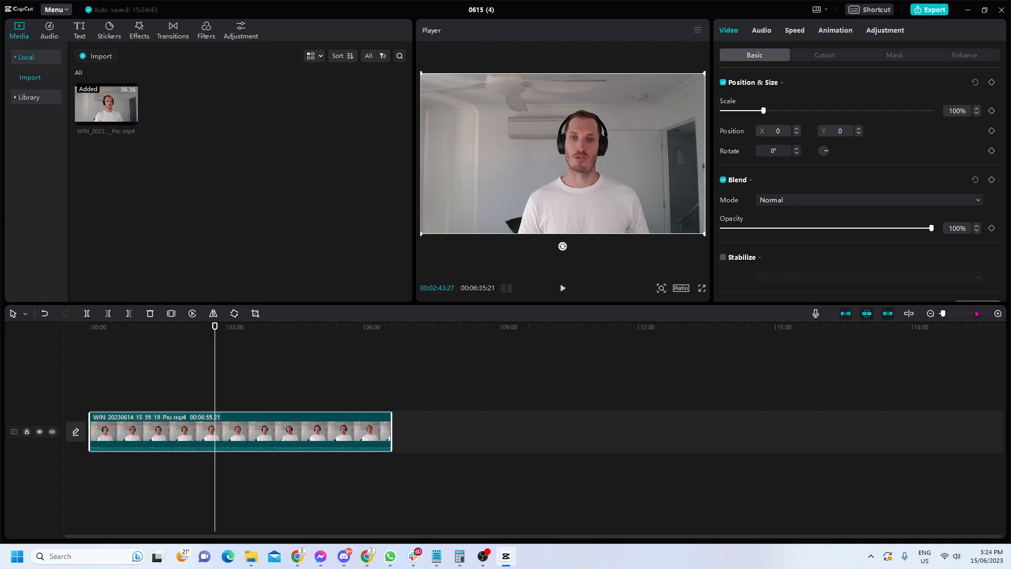
{"action": "left_click", "coordinate": [86, 314]}
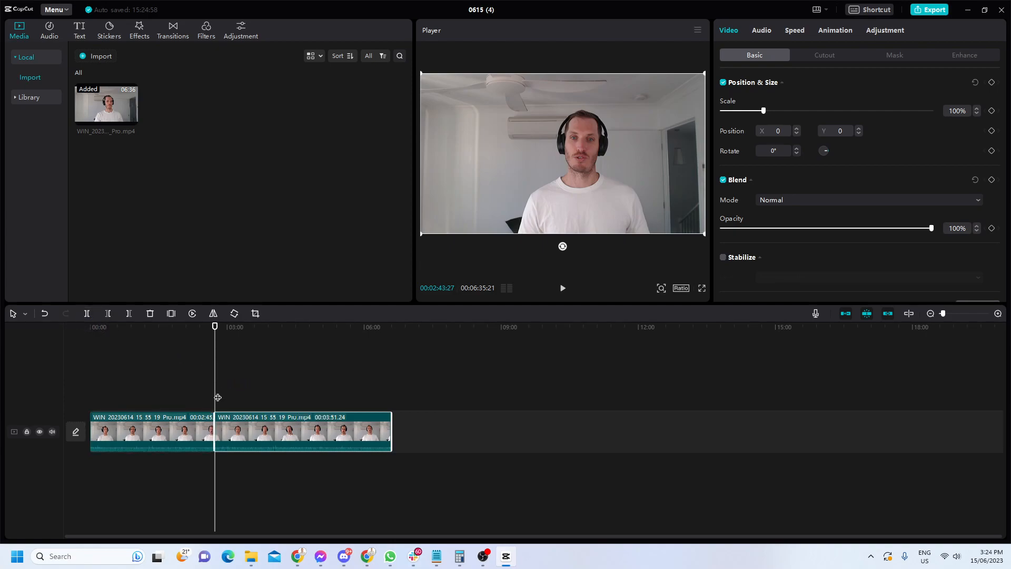
{"action": "mouse_move", "coordinate": [248, 422]}
{"action": "left_mouse_down"}
{"action": "mouse_move", "coordinate": [257, 393]}
{"action": "mouse_move", "coordinate": [249, 422]}
{"action": "left_mouse_up"}
{"action": "left_click_drag", "start_coordinate": [215, 392], "coordinate": [282, 388]}
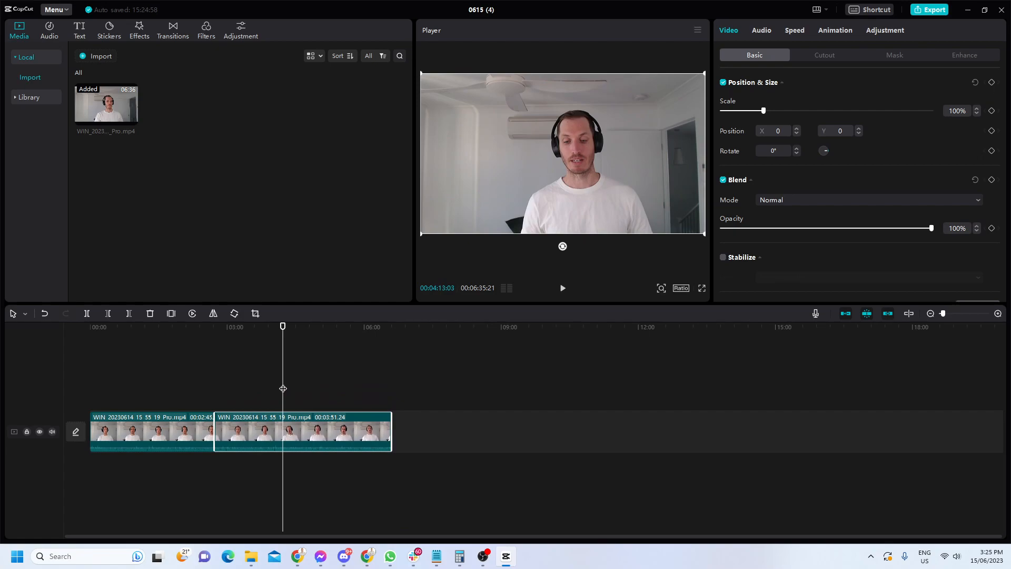
{"action": "key", "text": "ctrl+b"}
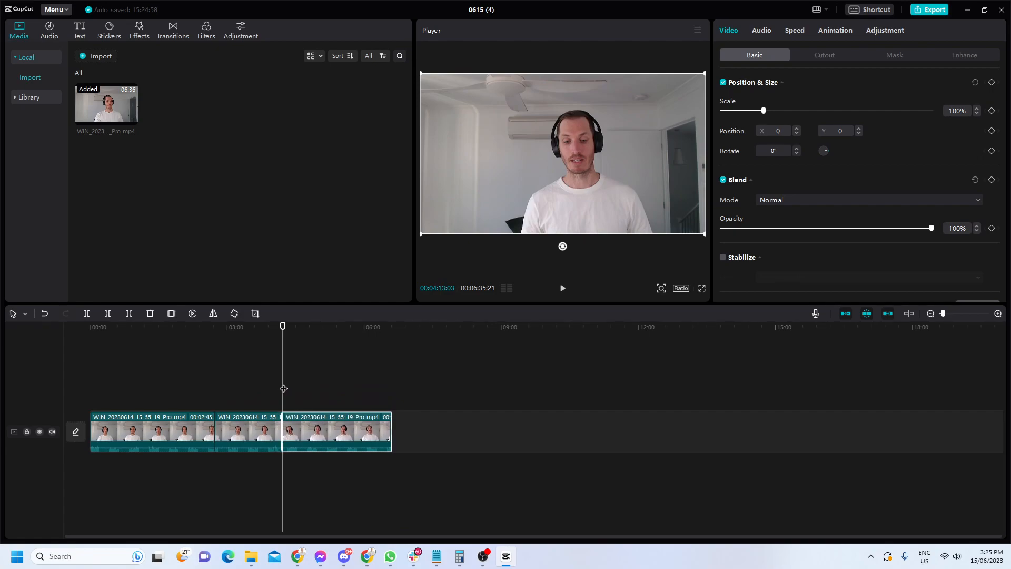
- Undo both splits of the timeline clip
{"action": "key", "text": "ctrl+z"}
{"action": "key", "text": "ctrl+z"}
- Move the playhead to 00:00:23:15 and play the clip in short stretches up to 00:00:27:18
{"action": "left_click_drag", "start_coordinate": [283, 388], "coordinate": [106, 389]}
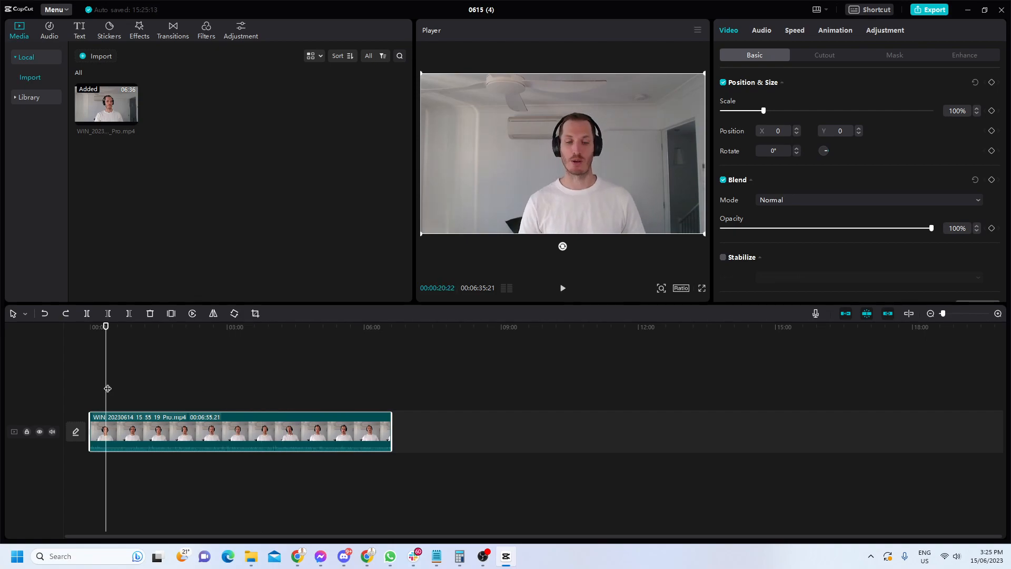
{"action": "left_click", "coordinate": [108, 389]}
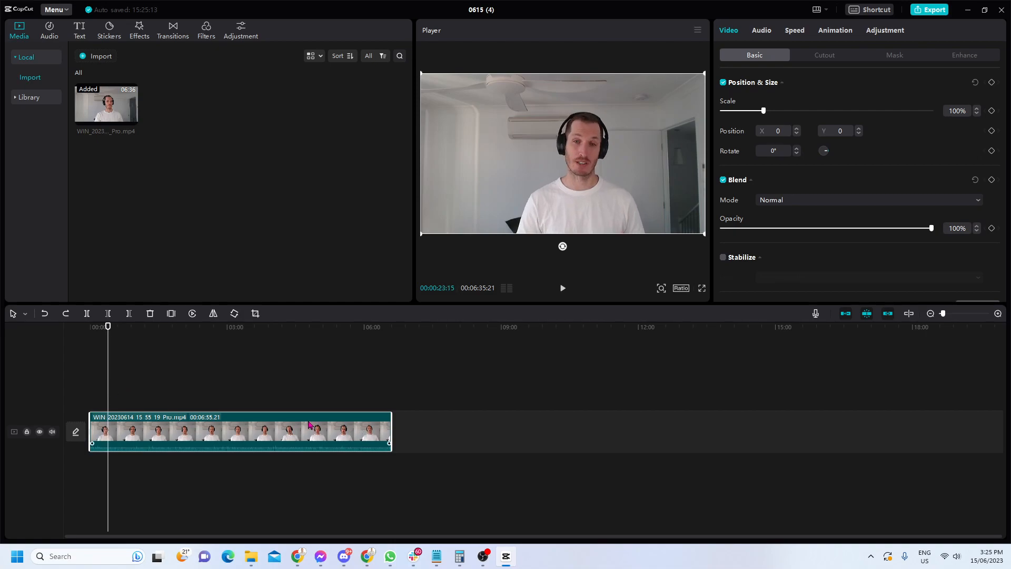
{"action": "left_click", "coordinate": [563, 289]}
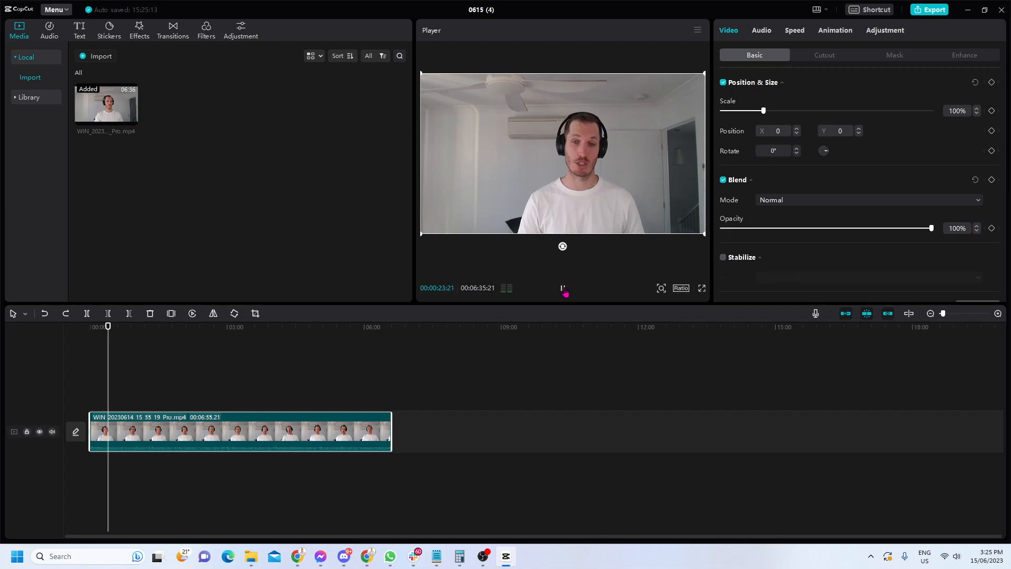
{"action": "left_click", "coordinate": [563, 289]}
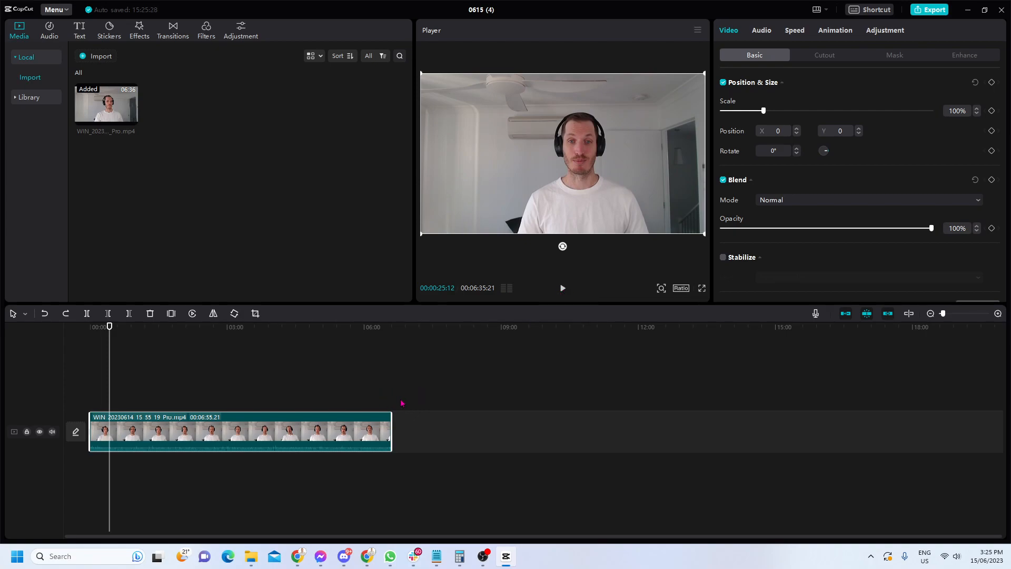
{"action": "key", "text": "space"}
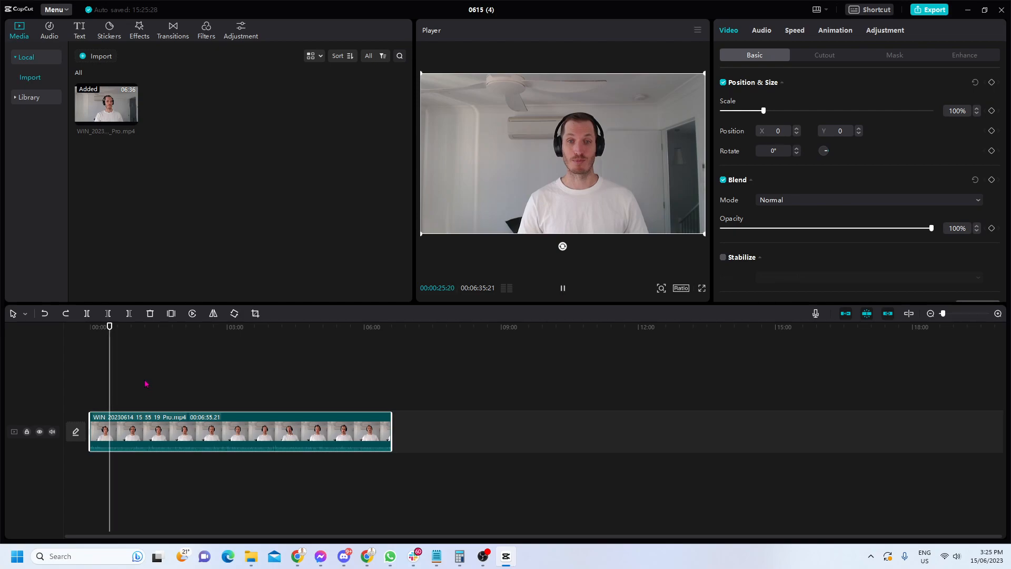
{"action": "key", "text": "space"}
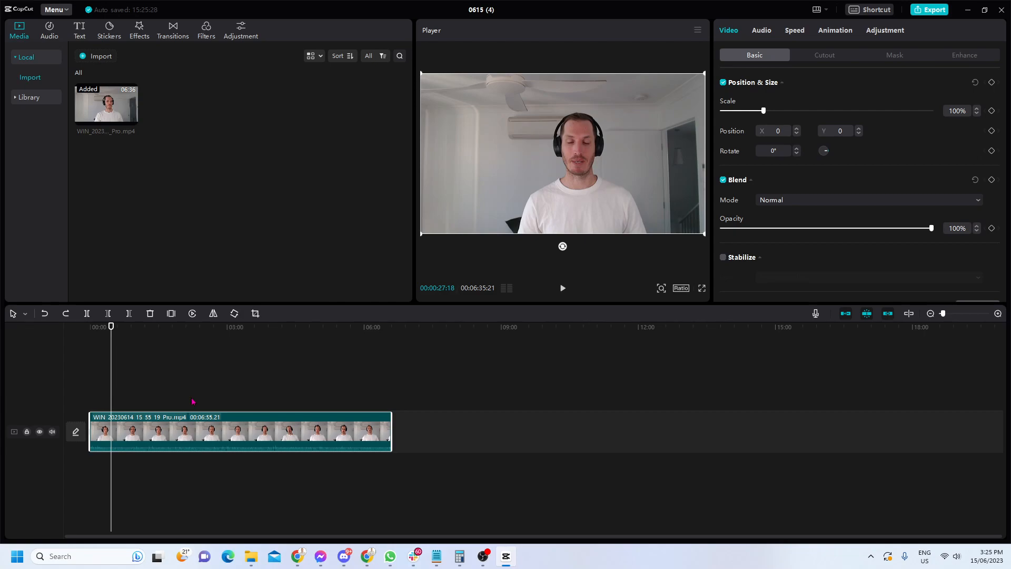
- Split the clip at 00:00:04:05 and select the short opening segment
{"action": "mouse_move", "coordinate": [942, 313]}
{"action": "left_mouse_down"}
{"action": "mouse_move", "coordinate": [957, 314]}
{"action": "mouse_move", "coordinate": [940, 316]}
{"action": "mouse_move", "coordinate": [949, 321]}
{"action": "left_mouse_up"}
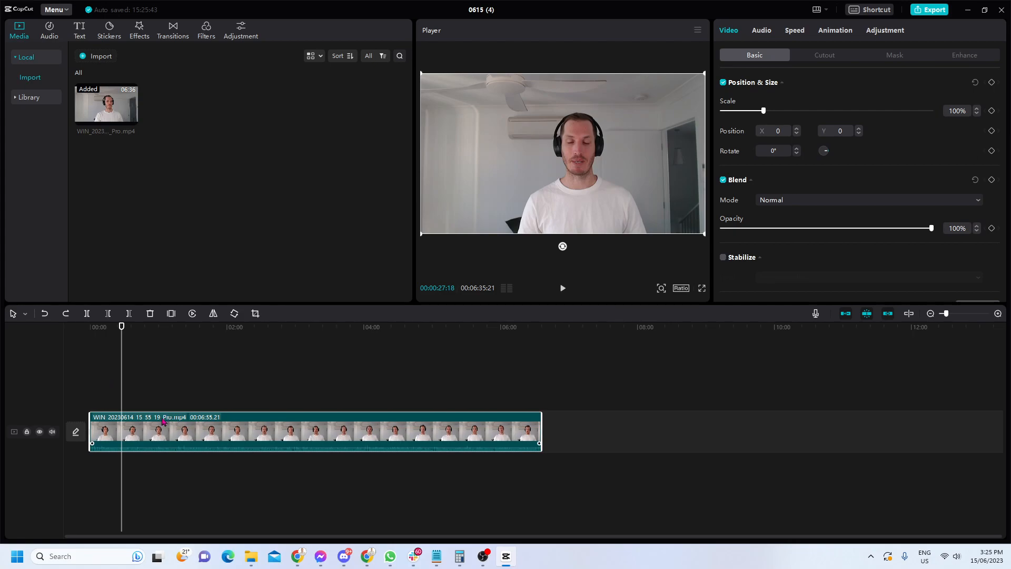
{"action": "left_click_drag", "start_coordinate": [127, 379], "coordinate": [95, 380]}
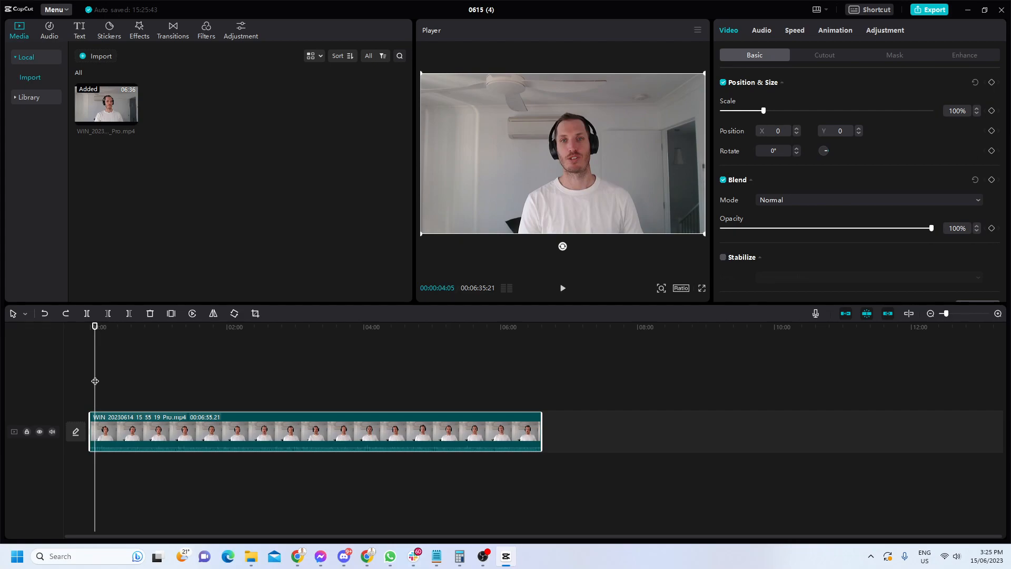
{"action": "key", "text": "q"}
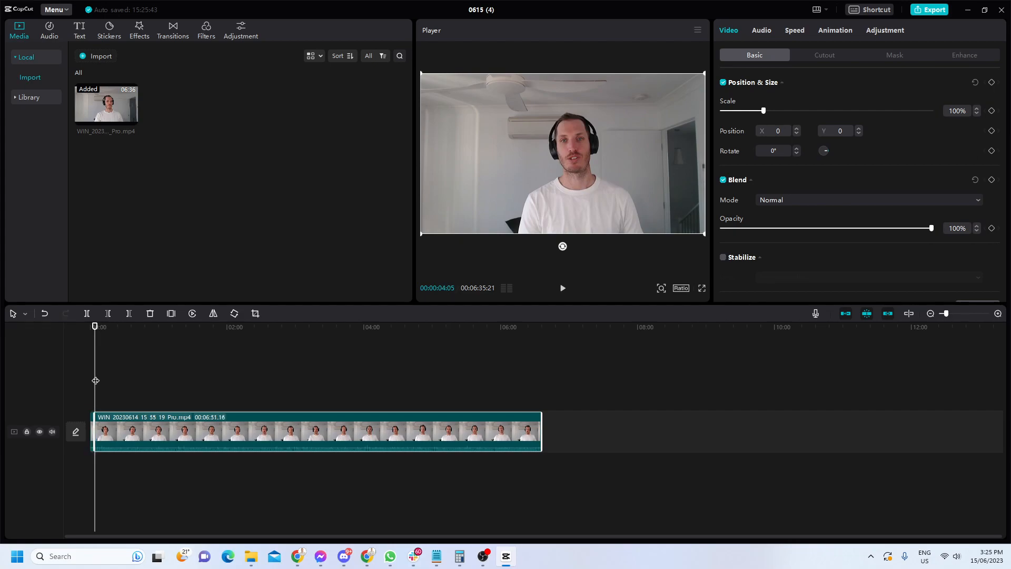
{"action": "left_click", "coordinate": [91, 421]}
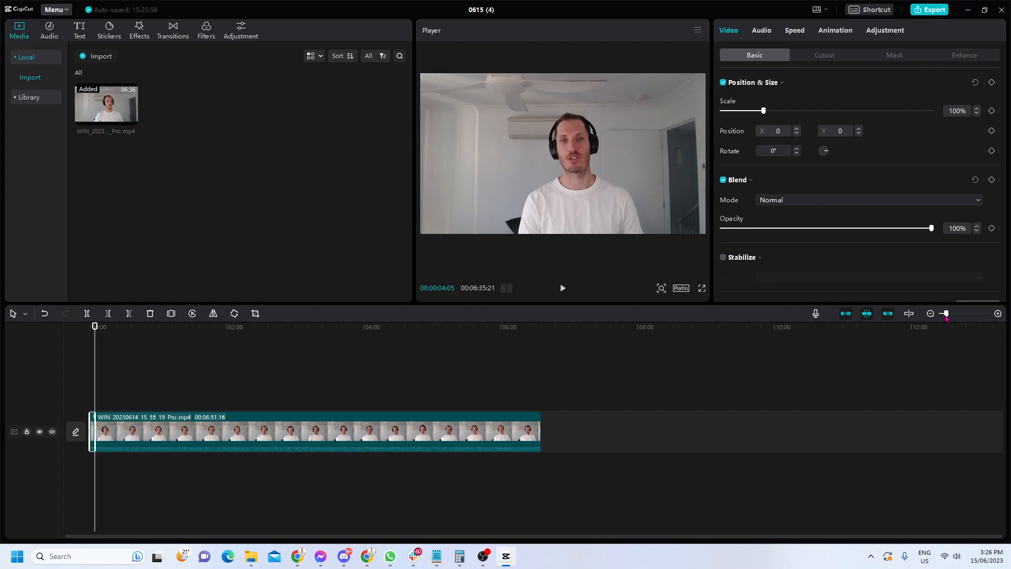
- Zoom the timeline in to examine the short opening segment, and zoom back out to the whole clip
{"action": "left_click", "coordinate": [998, 314]}
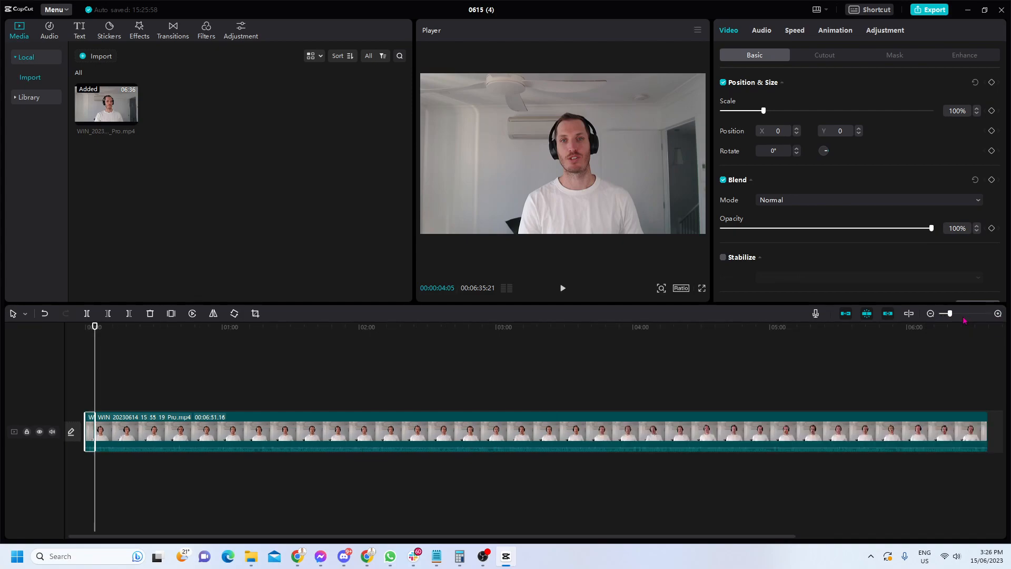
{"action": "left_click", "coordinate": [998, 313]}
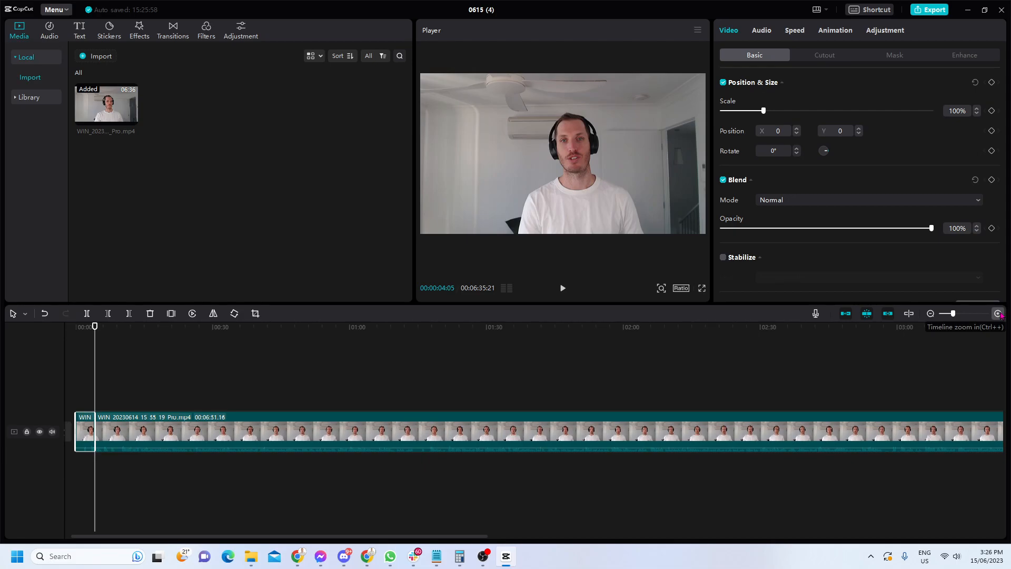
{"action": "left_click", "coordinate": [997, 314]}
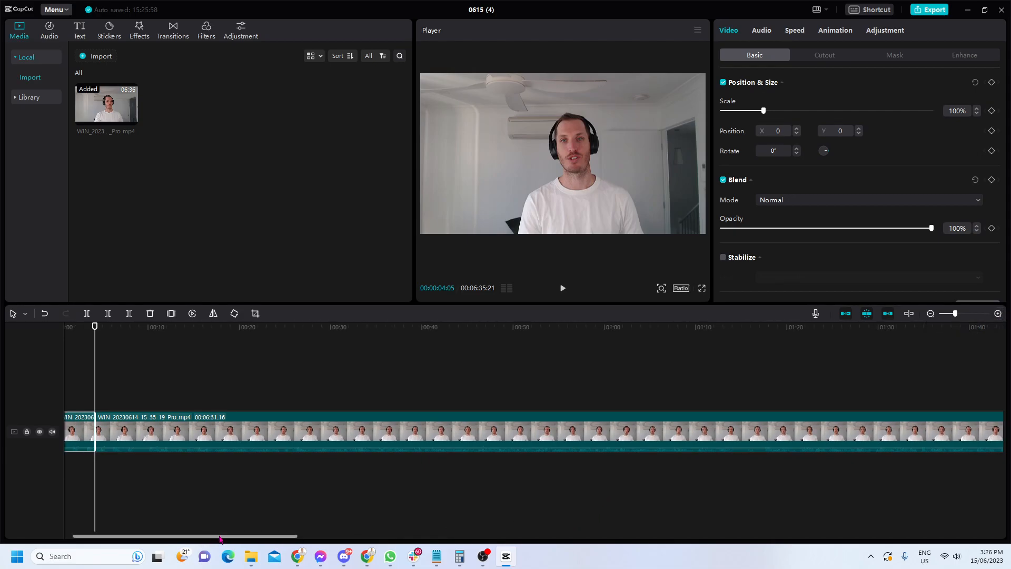
{"action": "left_click_drag", "start_coordinate": [220, 538], "coordinate": [184, 538]}
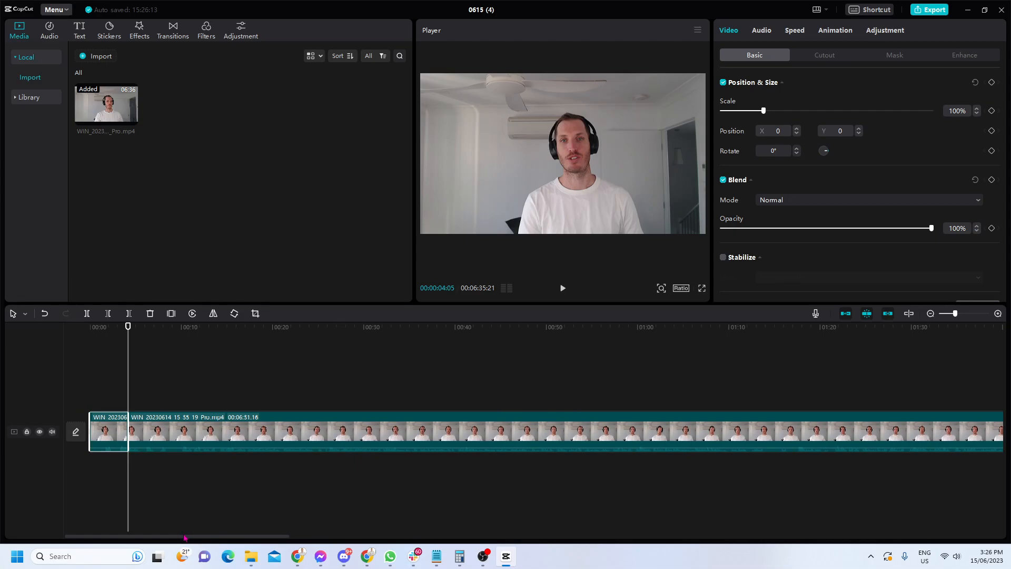
{"action": "mouse_move", "coordinate": [103, 425]}
{"action": "left_mouse_down"}
{"action": "mouse_move", "coordinate": [108, 395]}
{"action": "mouse_move", "coordinate": [99, 428]}
{"action": "left_mouse_up"}
{"action": "left_click", "coordinate": [931, 314]}
{"action": "left_click", "coordinate": [931, 315]}
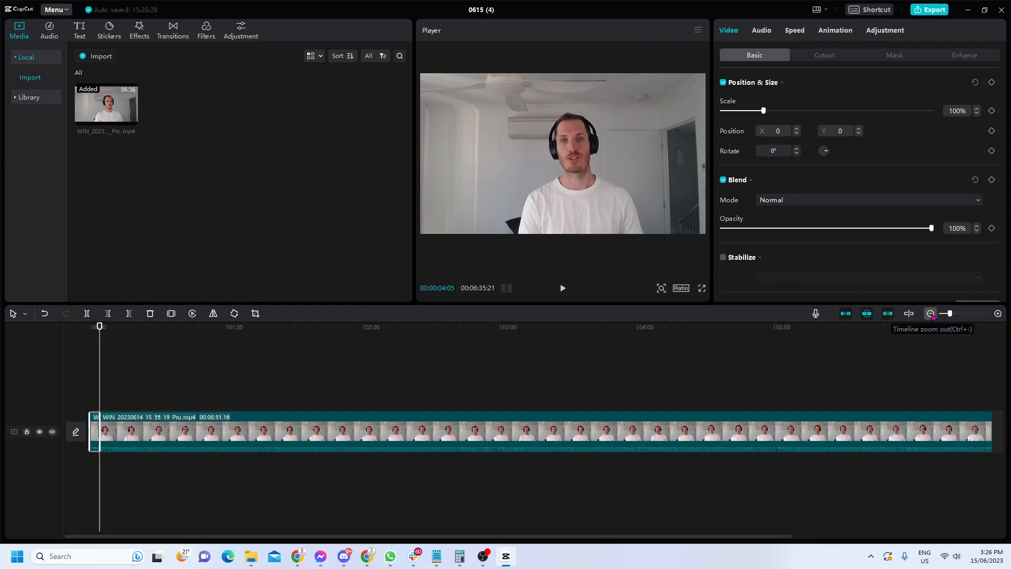
{"action": "left_click", "coordinate": [931, 315]}
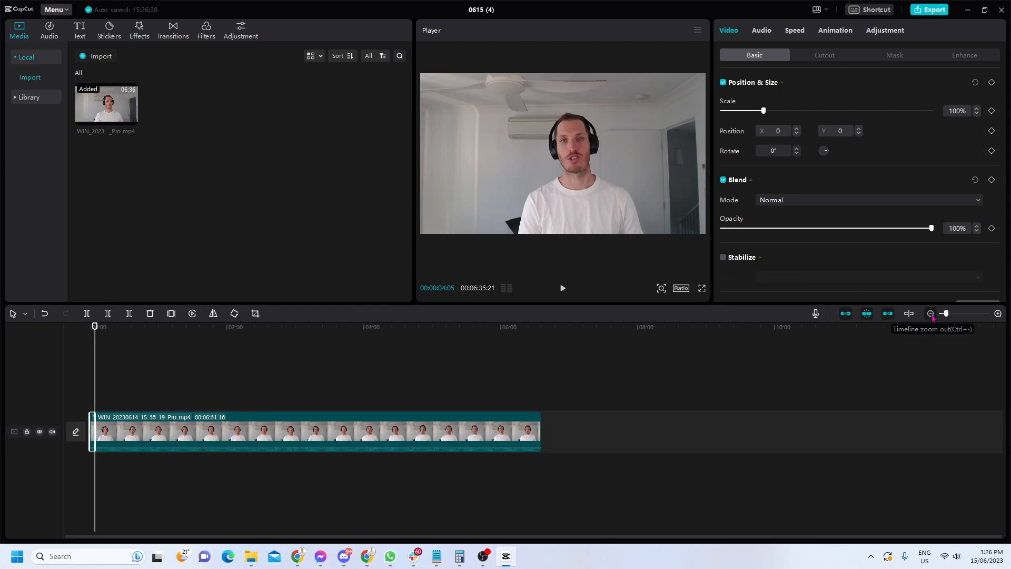
- Undo the split near the clip's beginning
{"action": "left_click", "coordinate": [998, 314]}
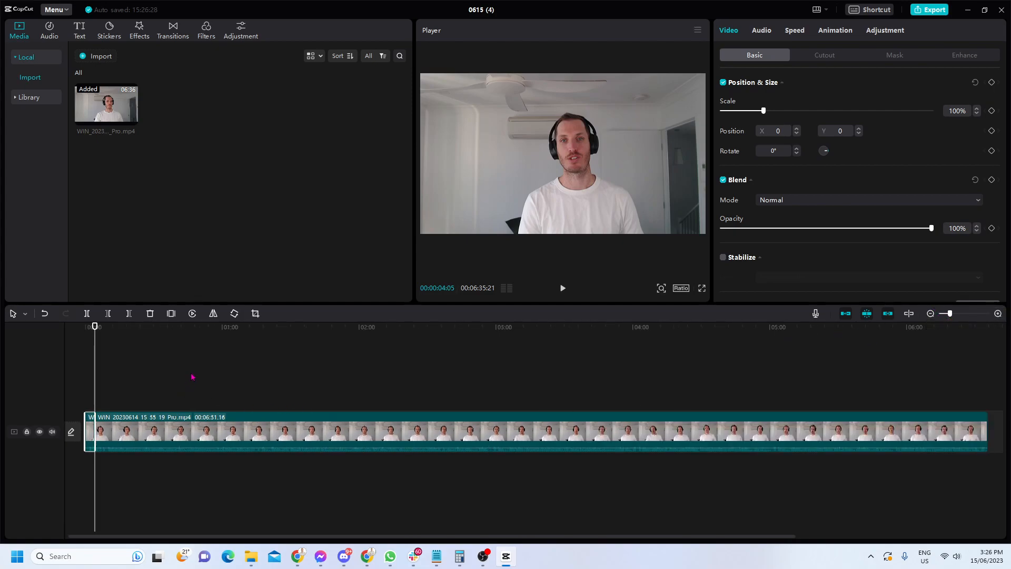
{"action": "key", "text": "ctrl+z"}
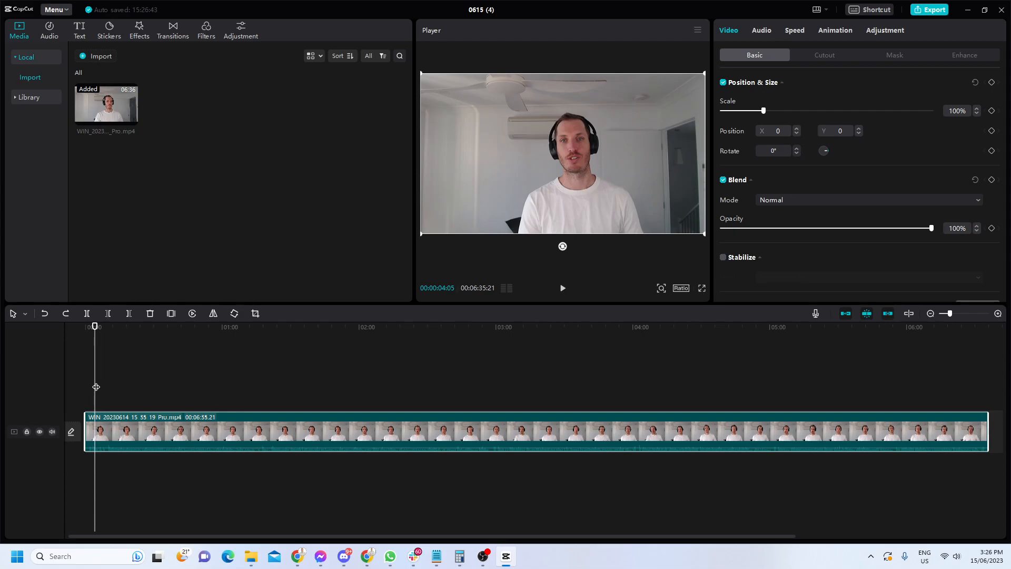
- Play the clip from its start to find the cut point and split it at 00:00:09:06
{"action": "left_click_drag", "start_coordinate": [95, 387], "coordinate": [87, 388]}
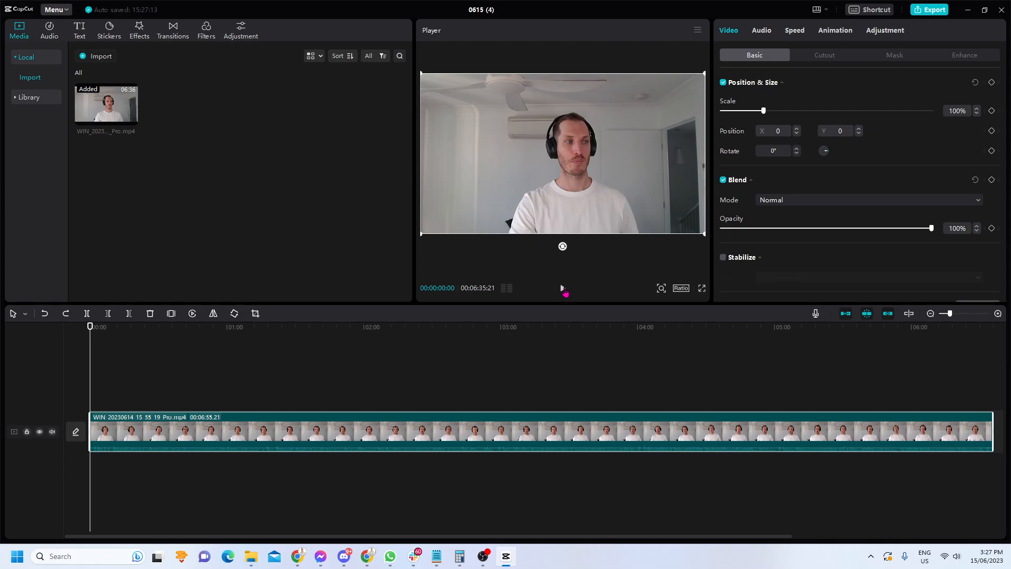
{"action": "left_click", "coordinate": [564, 291]}
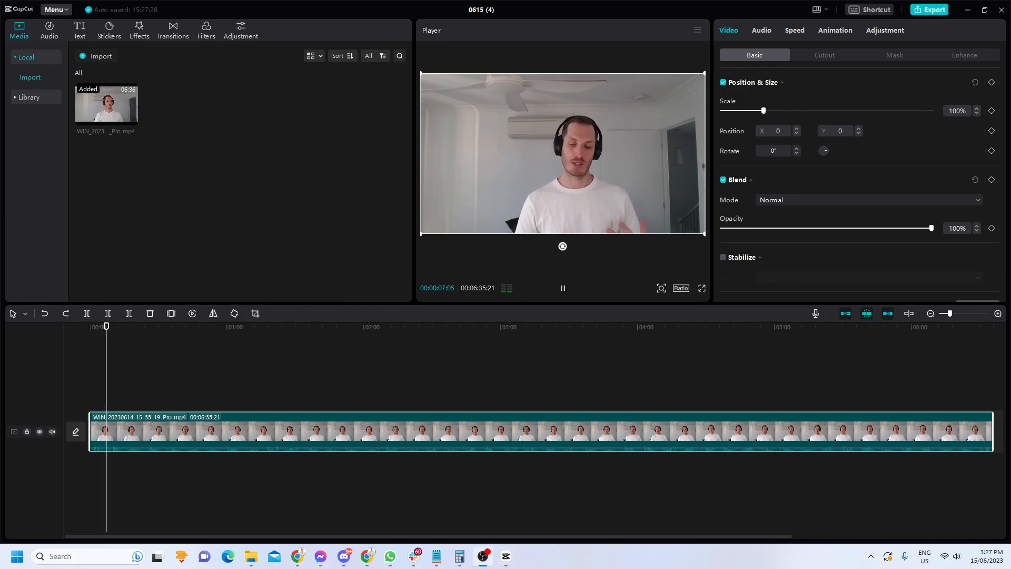
{"action": "left_click", "coordinate": [562, 288]}
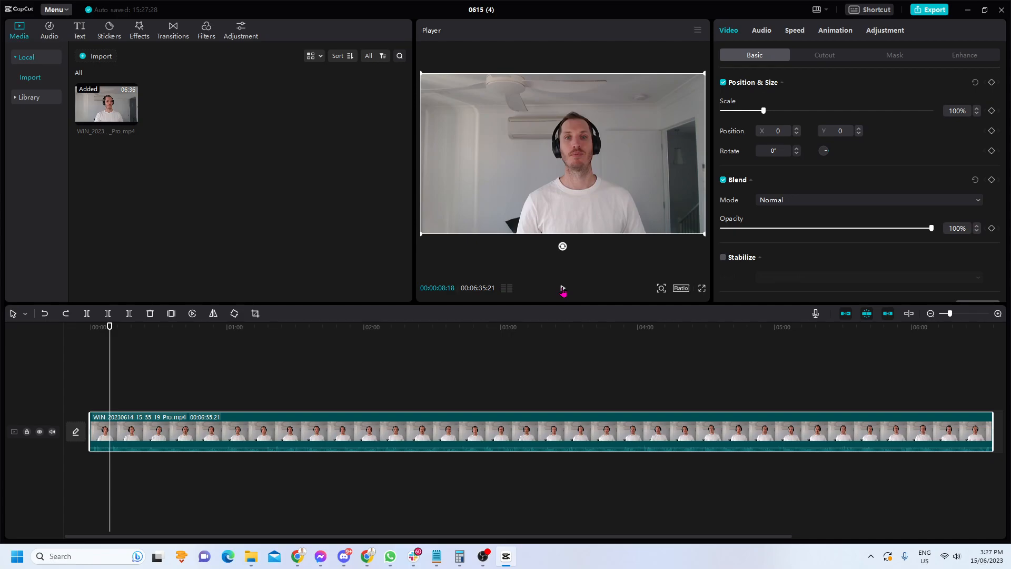
{"action": "left_click", "coordinate": [562, 288]}
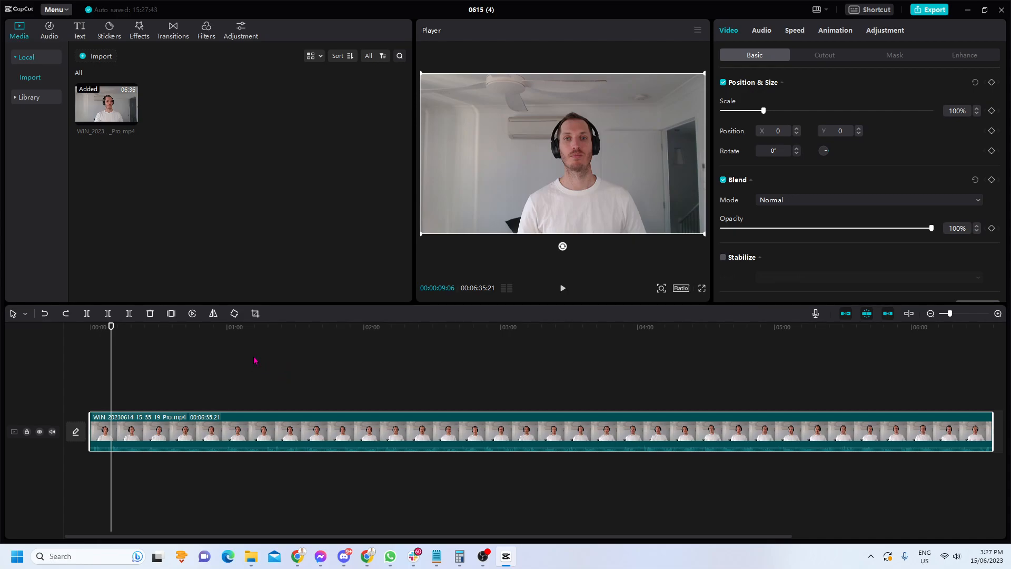
{"action": "key", "text": "ctrl+b"}
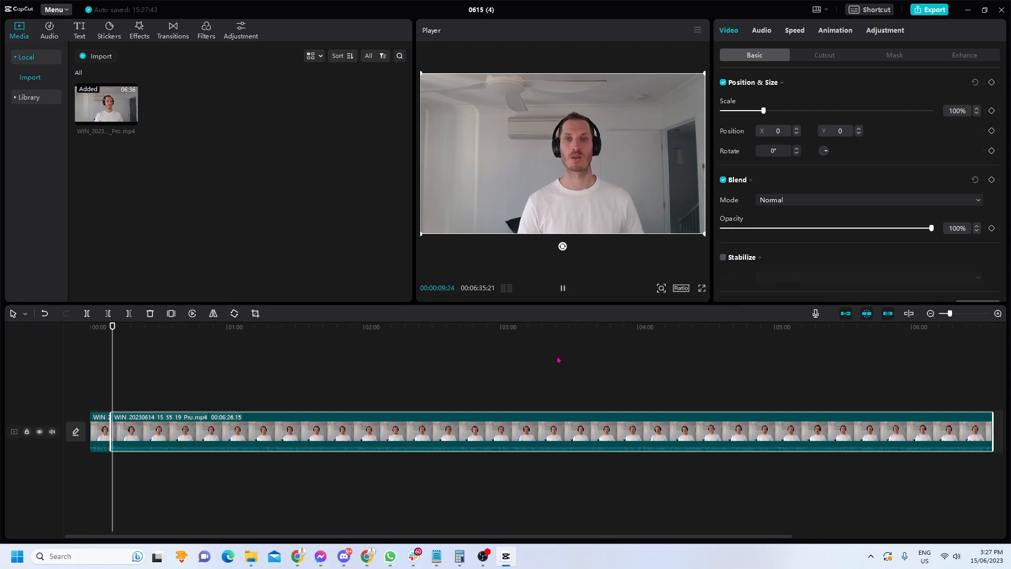
- Scrub and play further through the second segment and split it at 00:01:14:16
{"action": "key", "text": "space"}
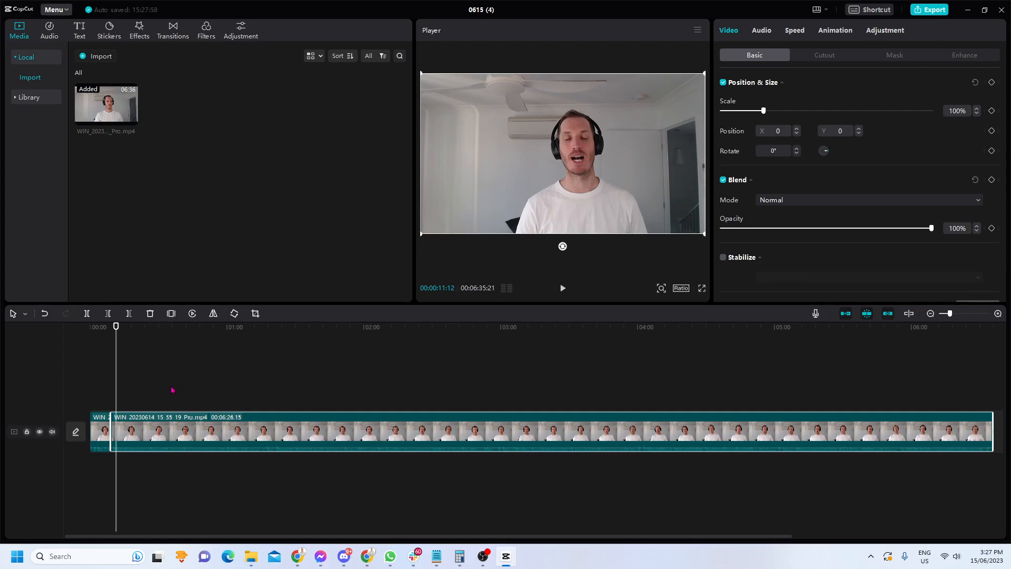
{"action": "left_click_drag", "start_coordinate": [116, 395], "coordinate": [235, 395]}
{"action": "key", "text": "space"}
{"action": "key", "text": "space"}
{"action": "key", "text": "space"}
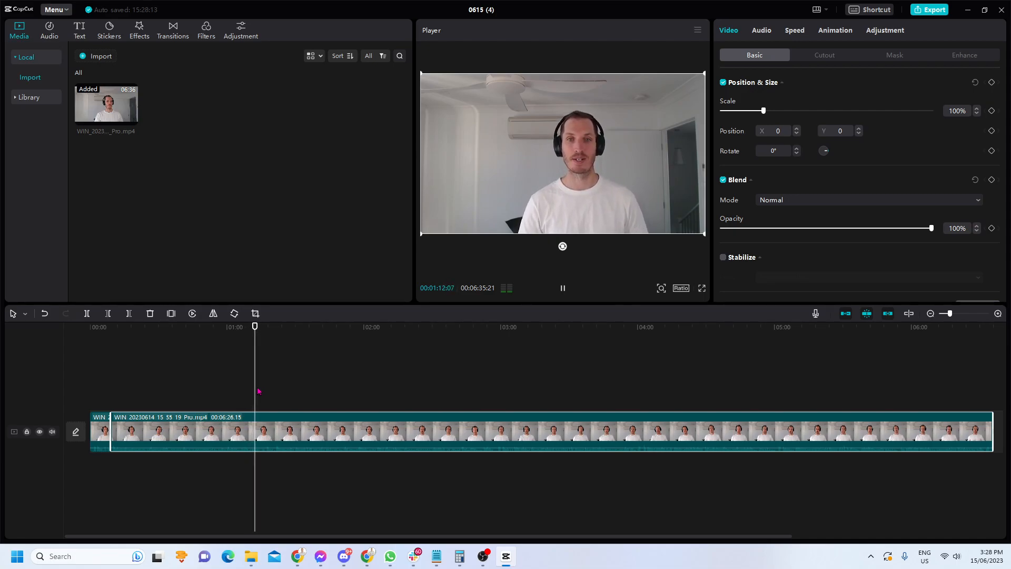
{"action": "key", "text": "space"}
{"action": "key", "text": "space"}
{"action": "key", "text": "space"}
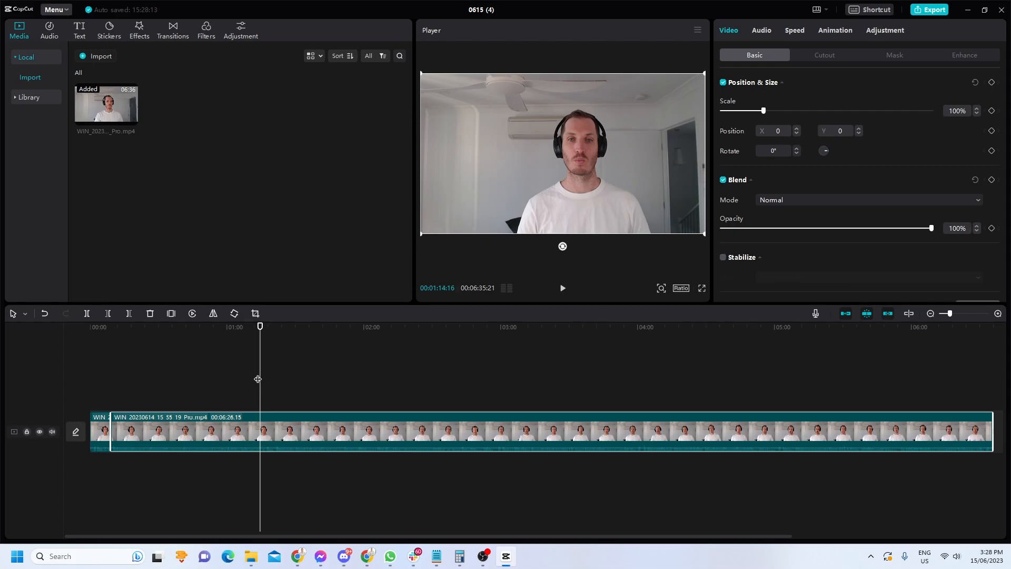
{"action": "key", "text": "ctrl+b"}
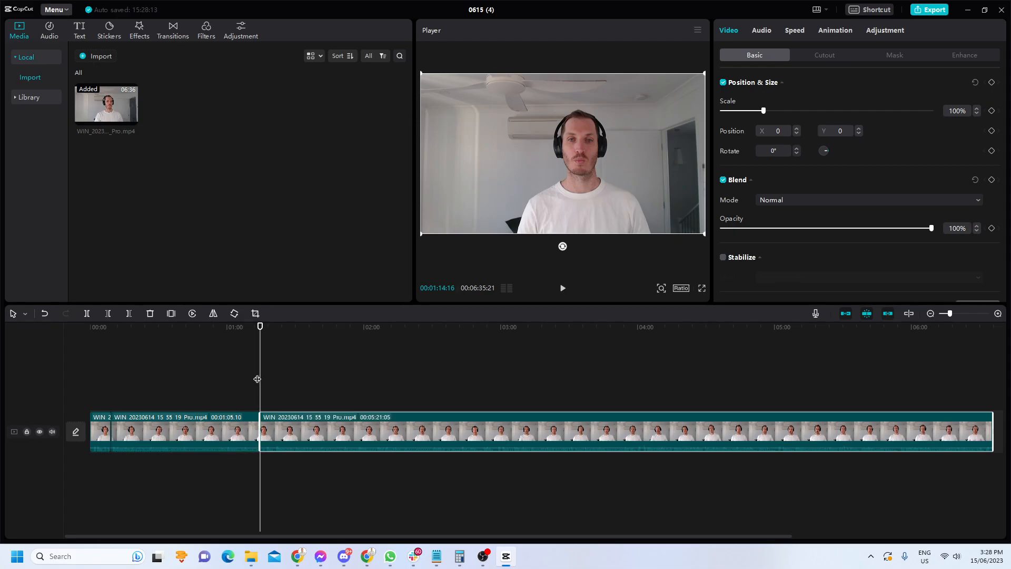
- Select the segment between the two splits and play the footage from the second cut to 00:01:22:04
{"action": "mouse_move", "coordinate": [212, 431]}
{"action": "left_mouse_down"}
{"action": "mouse_move", "coordinate": [208, 345]}
{"action": "mouse_move", "coordinate": [214, 359]}
{"action": "mouse_move", "coordinate": [248, 361]}
{"action": "mouse_move", "coordinate": [189, 364]}
{"action": "mouse_move", "coordinate": [140, 429]}
{"action": "mouse_move", "coordinate": [211, 431]}
{"action": "left_mouse_up"}
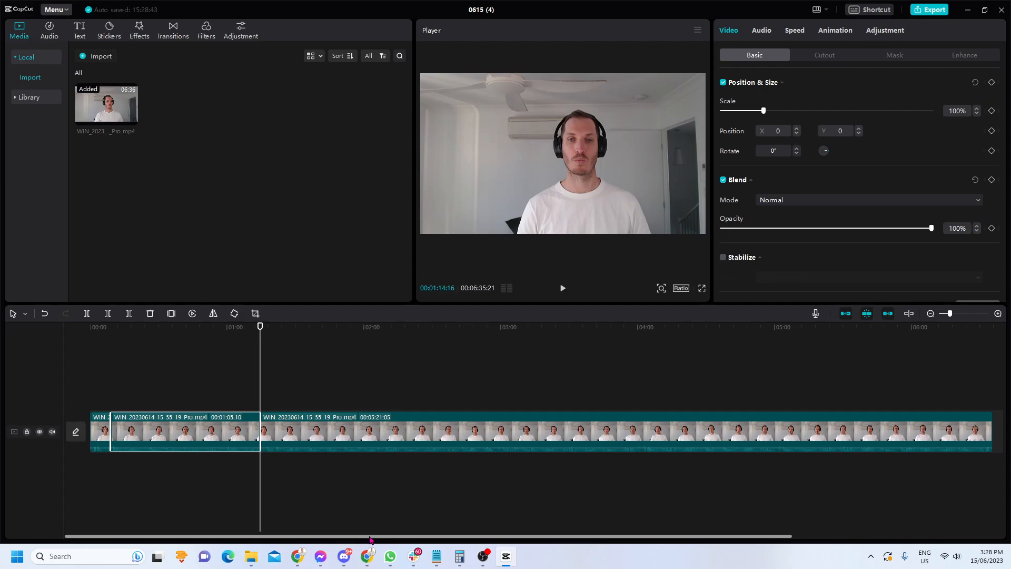
{"action": "left_click", "coordinate": [562, 288]}
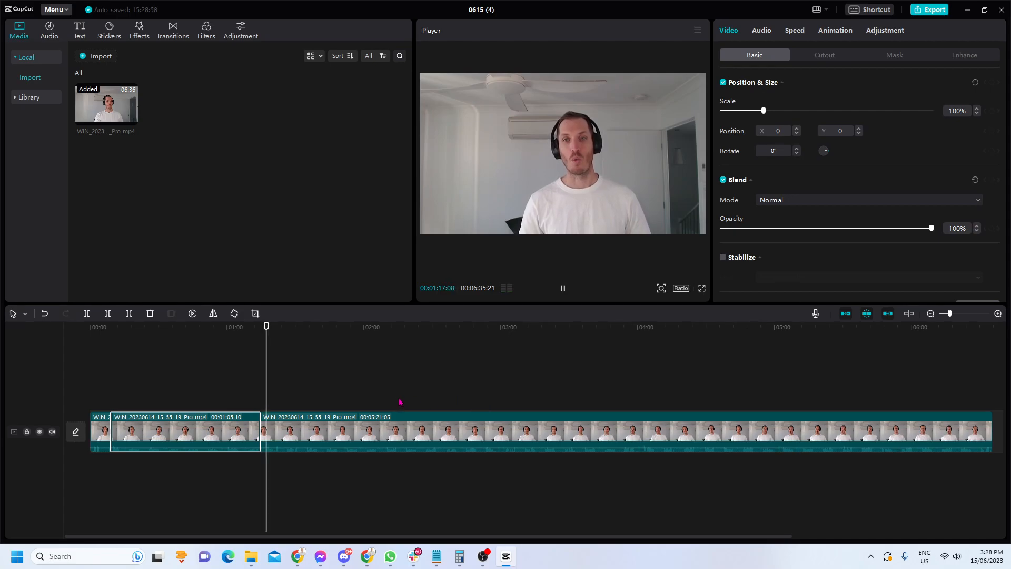
{"action": "left_click", "coordinate": [563, 290]}
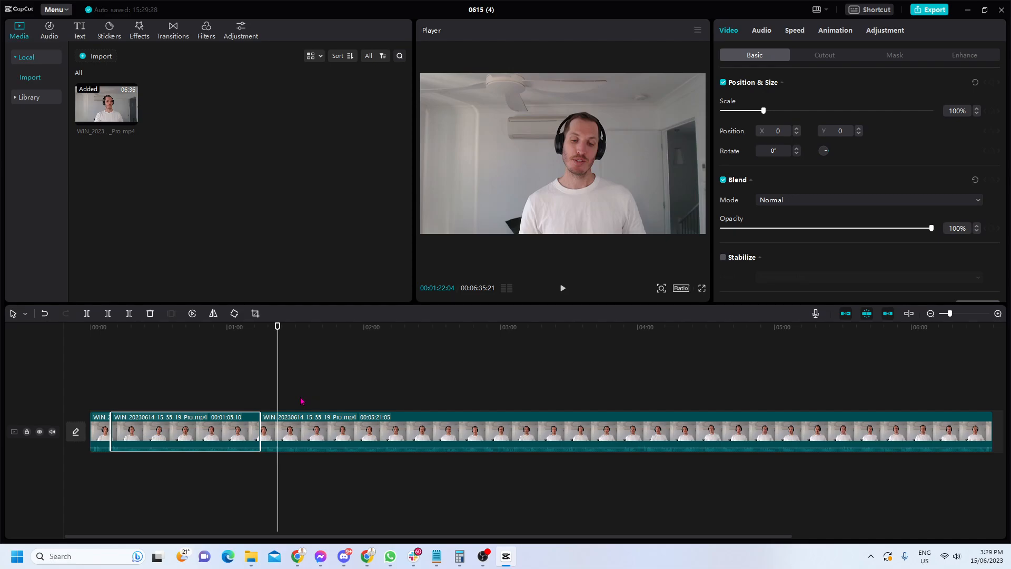
- Find the cut point frame by frame, split the last segment at 00:01:21:04, and select the short segment before the new cut
{"action": "left_click_drag", "start_coordinate": [278, 403], "coordinate": [282, 399]}
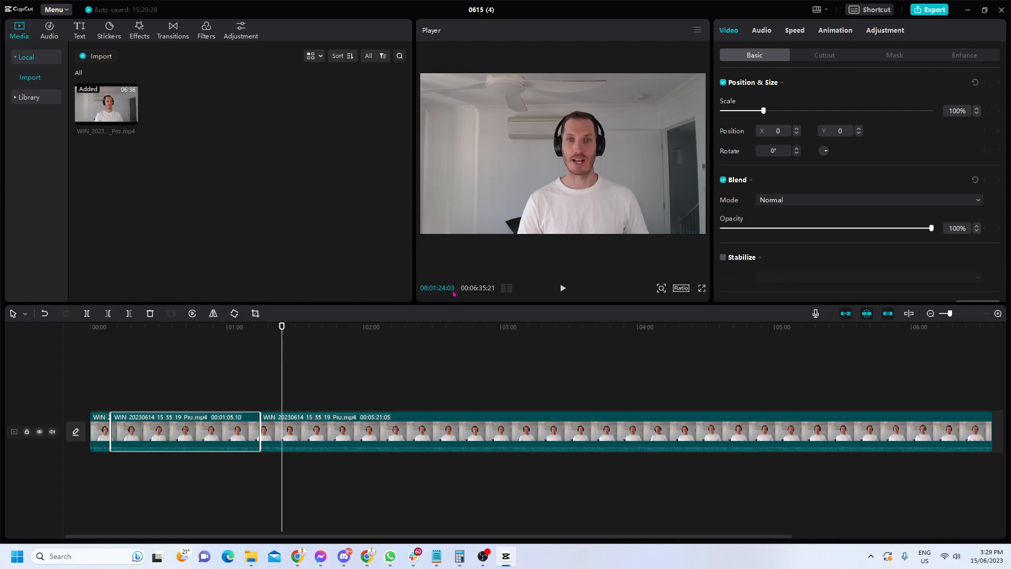
{"action": "key", "text": "Left"}
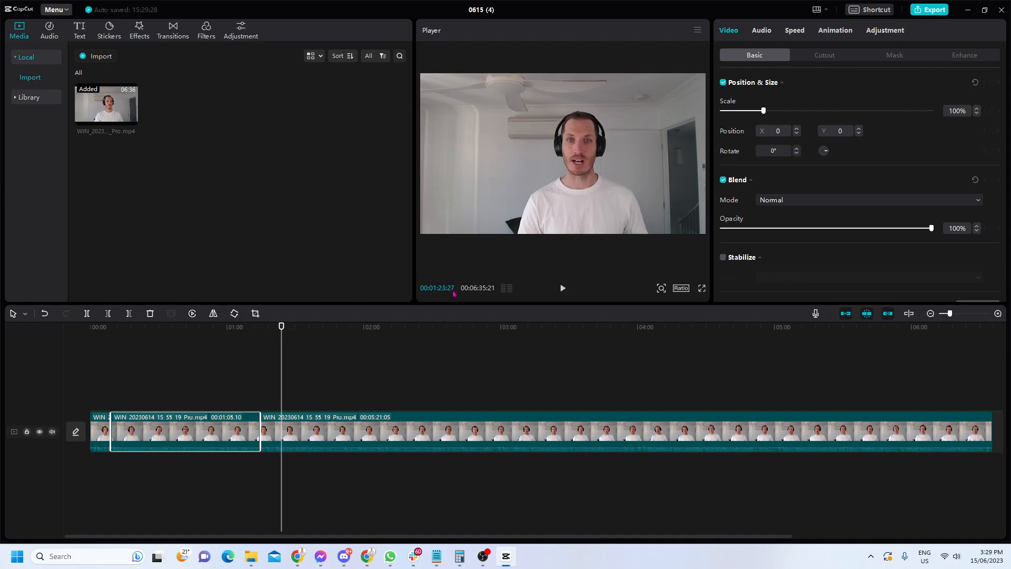
{"action": "key", "text": "Left"}
{"action": "key", "text": "Left"}
{"action": "key", "text": "Left"}
{"action": "key", "text": "Left"}
{"action": "key", "text": "Left"}
{"action": "key", "text": "Left"}
{"action": "key", "text": "Left"}
{"action": "key", "text": "Left"}
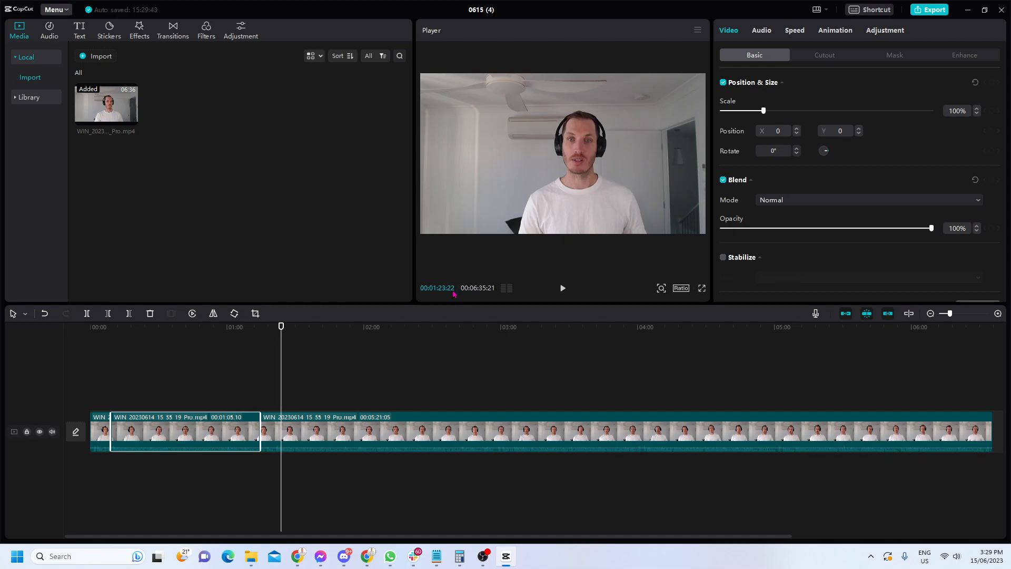
{"action": "key", "text": "Left"}
{"action": "key", "text": "Left"}
{"action": "key", "text": "Left"}
{"action": "key", "text": "Left"}
{"action": "key", "text": "Left"}
{"action": "key", "text": "Left"}
{"action": "key", "text": "Left"}
{"action": "key", "text": "Left"}
{"action": "key", "text": "Left"}
{"action": "key", "text": "Left"}
{"action": "key", "text": "Left"}
{"action": "key", "text": "Left"}
{"action": "key", "text": "Left"}
{"action": "key", "text": "Left"}
{"action": "key", "text": "Left"}
{"action": "key", "text": "Left"}
{"action": "key", "text": "Left"}
{"action": "key", "text": "Left"}
{"action": "key", "text": "Left"}
{"action": "key", "text": "Left"}
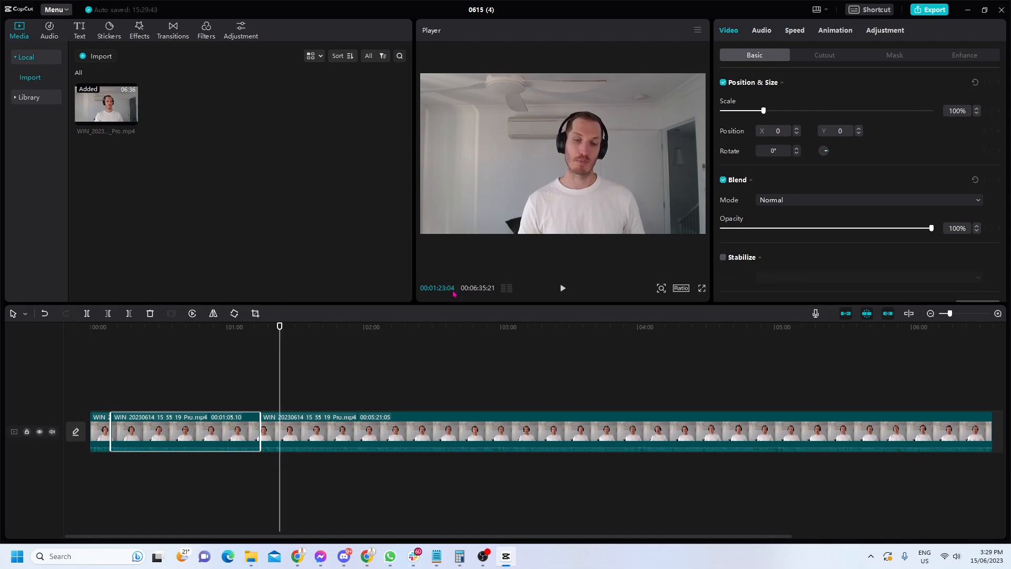
{"action": "key", "text": "Left"}
{"action": "key", "text": "Left"}
{"action": "key", "text": "Left"}
{"action": "key", "text": "Left"}
{"action": "key", "text": "Left"}
{"action": "key", "text": "Left"}
{"action": "key", "text": "Left"}
{"action": "key", "text": "Left"}
{"action": "key", "text": "Left"}
{"action": "key", "text": "Left"}
{"action": "key", "text": "Left"}
{"action": "key", "text": "Left"}
{"action": "key", "text": "Left"}
{"action": "key", "text": "Left"}
{"action": "key", "text": "Left"}
{"action": "key", "text": "Left"}
{"action": "key", "text": "Left"}
{"action": "key", "text": "Left"}
{"action": "key", "text": "Left"}
{"action": "key", "text": "Left"}
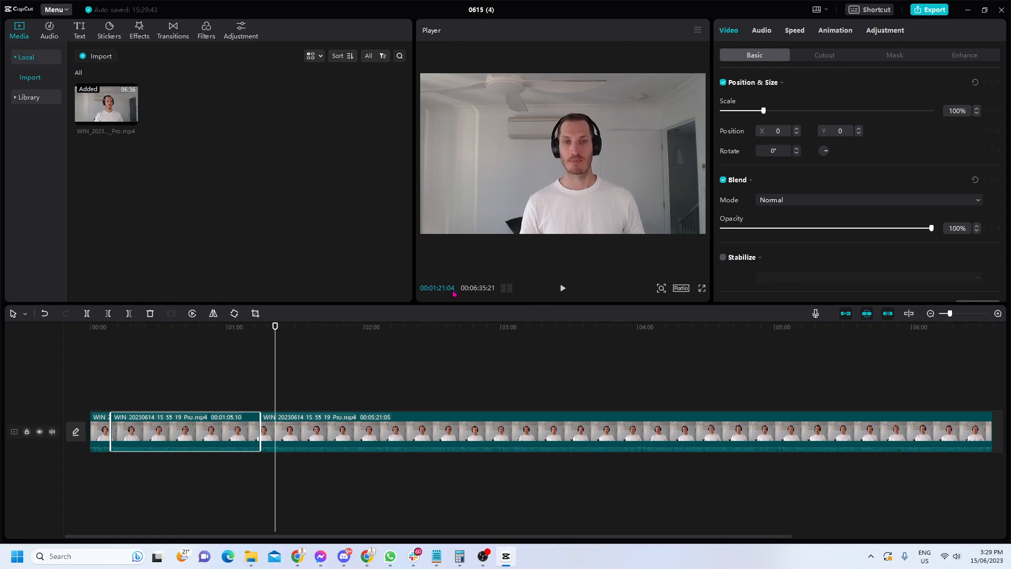
{"action": "key", "text": "Right"}
{"action": "key", "text": "Right"}
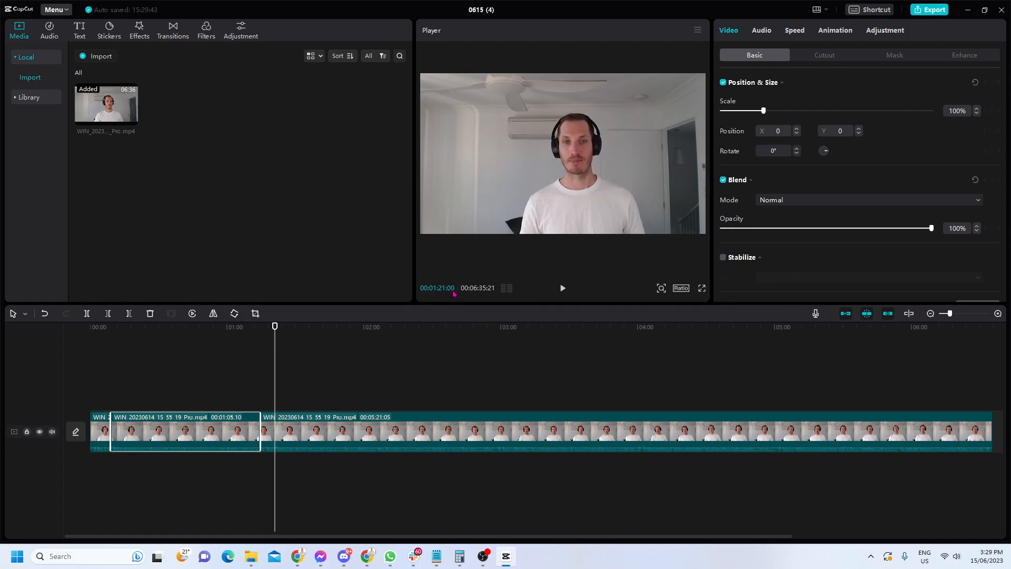
{"action": "key", "text": "Right"}
{"action": "key", "text": "Right"}
{"action": "key", "text": "Right"}
{"action": "key", "text": "Right"}
{"action": "key", "text": "Right"}
{"action": "key", "text": "Right"}
{"action": "key", "text": "Right"}
{"action": "key", "text": "Right"}
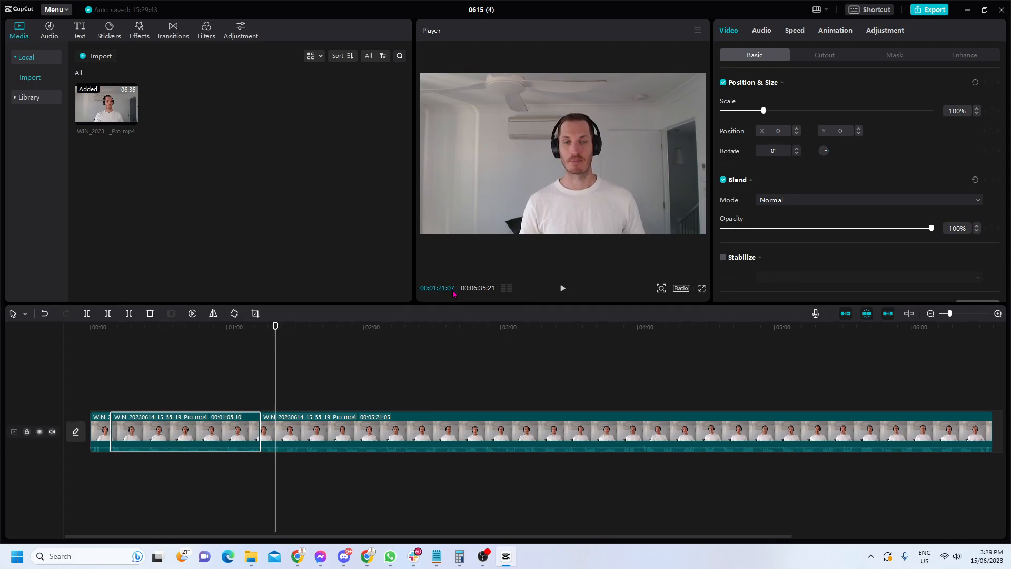
{"action": "key", "text": "Right"}
{"action": "key", "text": "Right"}
{"action": "key", "text": "Right"}
{"action": "key", "text": "Right"}
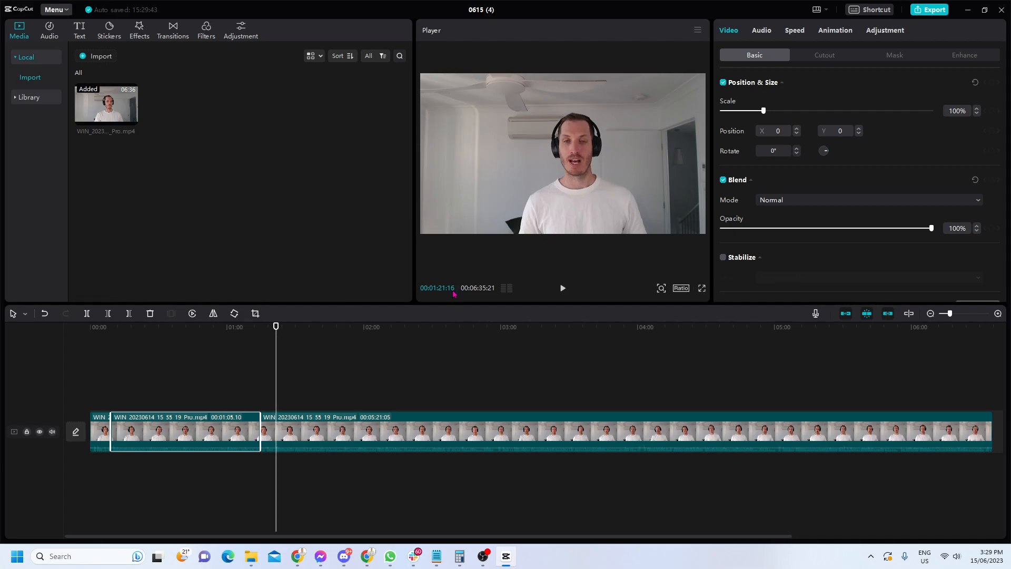
{"action": "key", "text": "Left"}
{"action": "key", "text": "Left"}
{"action": "key", "text": "Left"}
{"action": "key", "text": "Left"}
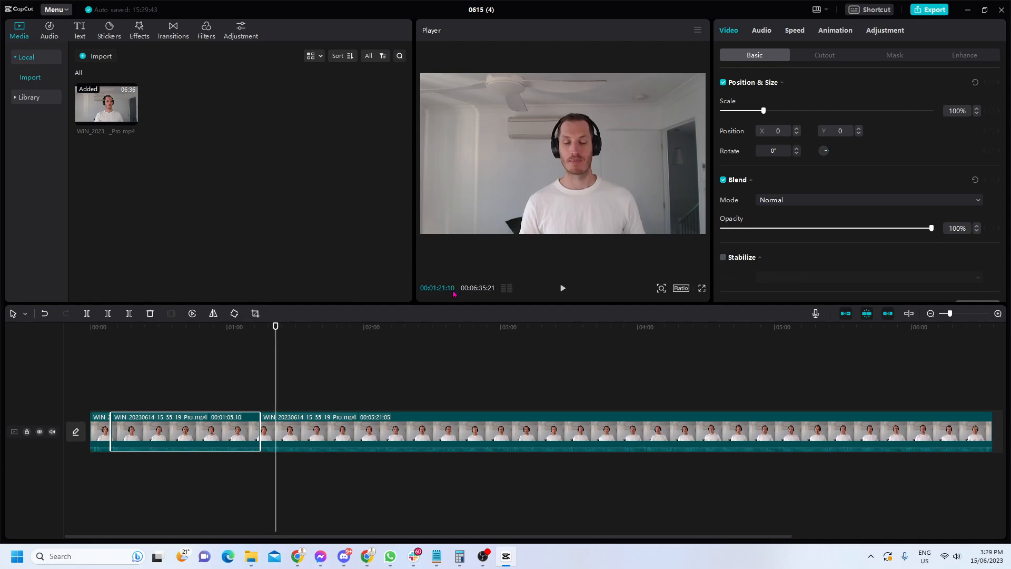
{"action": "key", "text": "Left"}
{"action": "key", "text": "Left"}
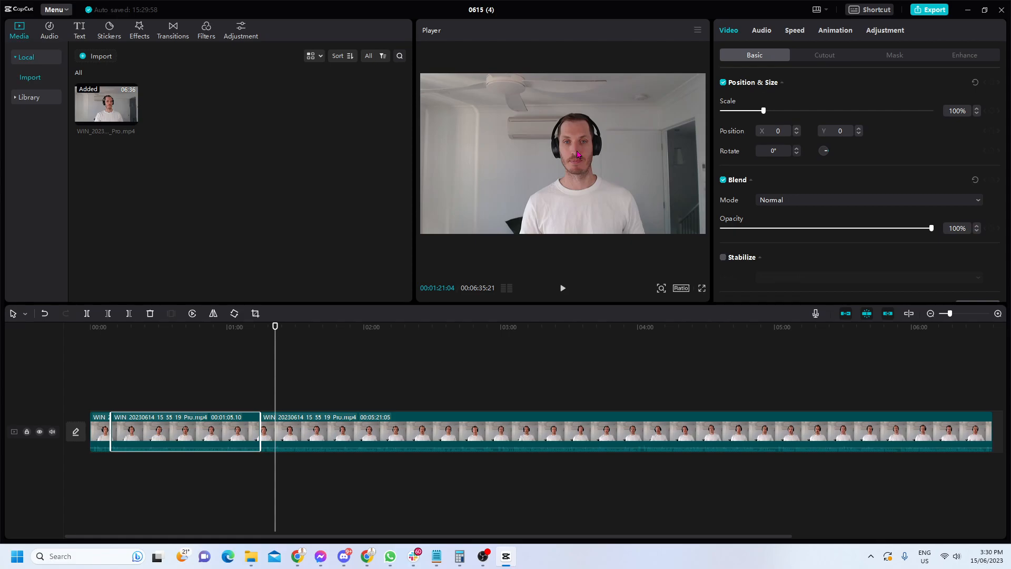
{"action": "key", "text": "ctrl+b"}
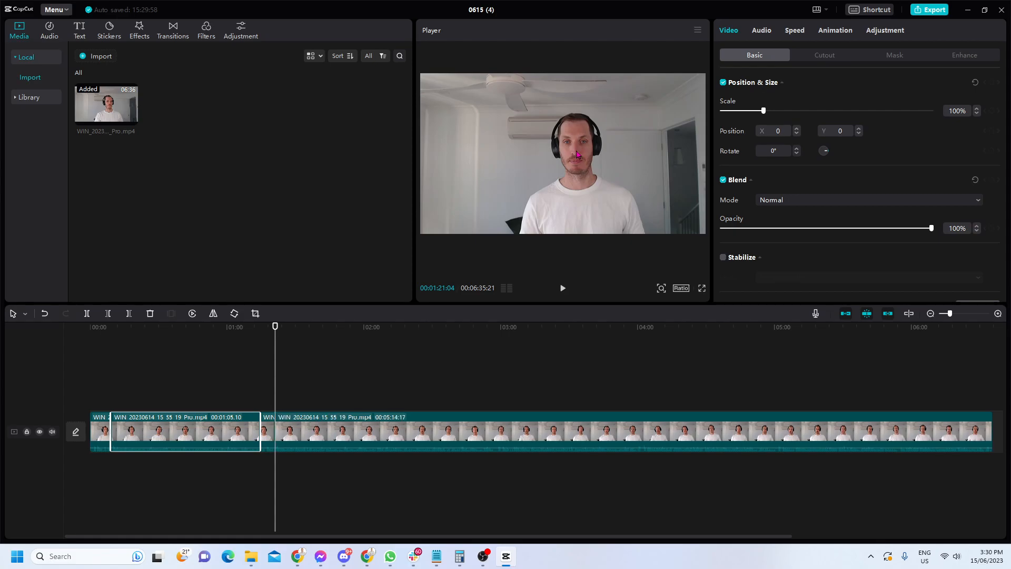
{"action": "left_click", "coordinate": [272, 434]}
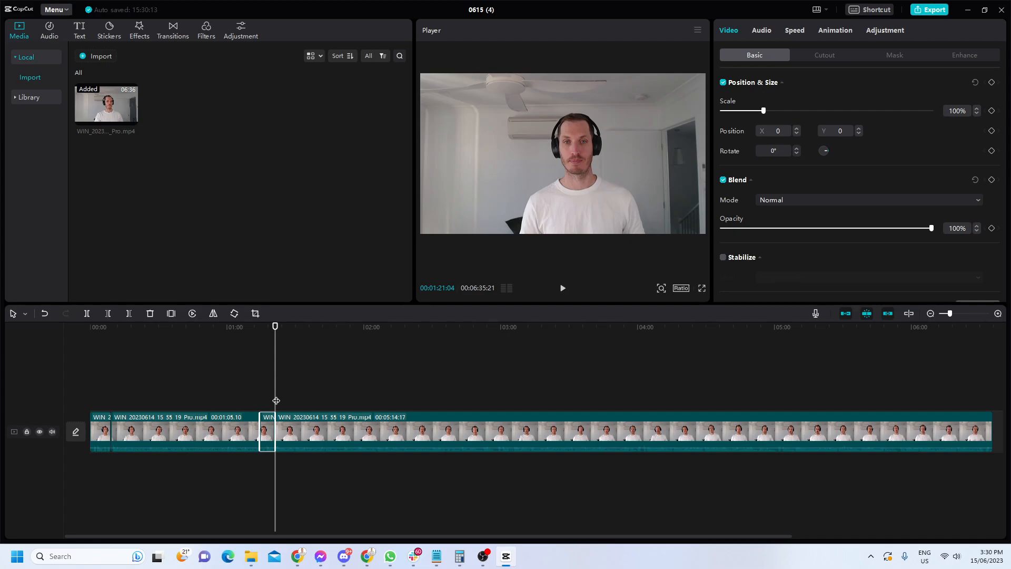
- Scrub to about 00:02:56, play on to the pause in speech, and split the footage at 00:02:57:10
{"action": "left_click_drag", "start_coordinate": [276, 400], "coordinate": [491, 401]}
{"action": "key", "text": "space"}
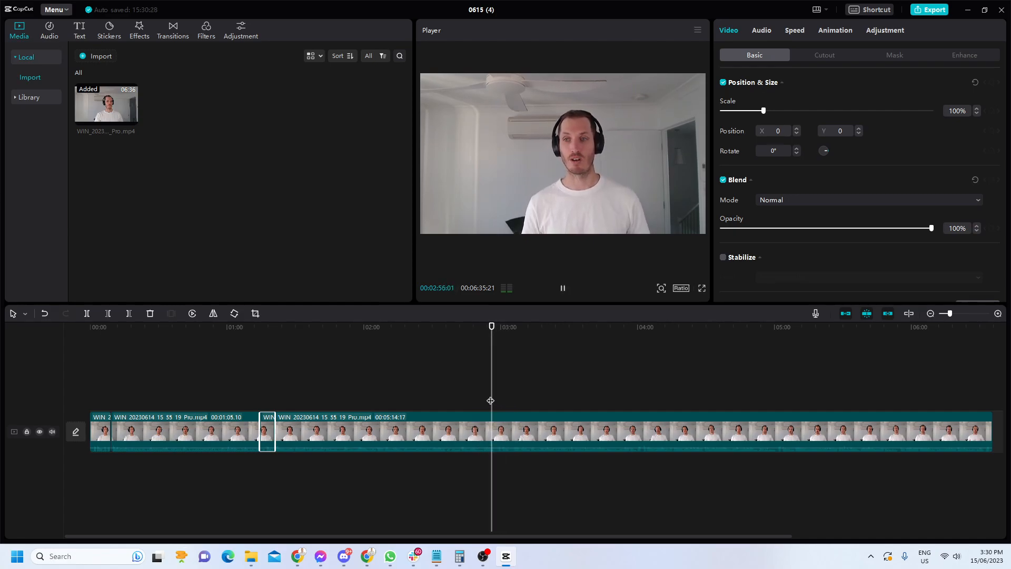
{"action": "key", "text": "space"}
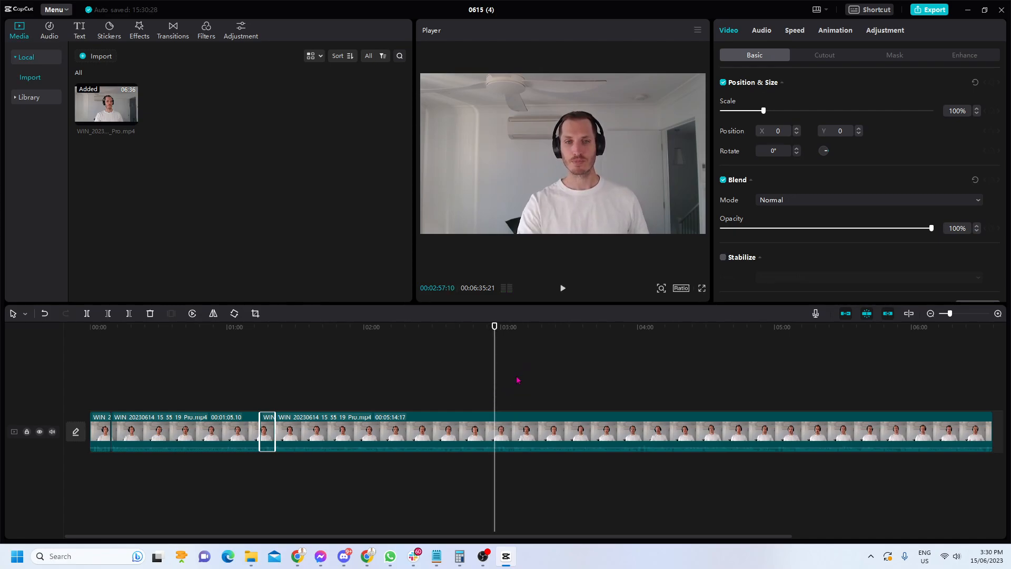
{"action": "left_click", "coordinate": [86, 314]}
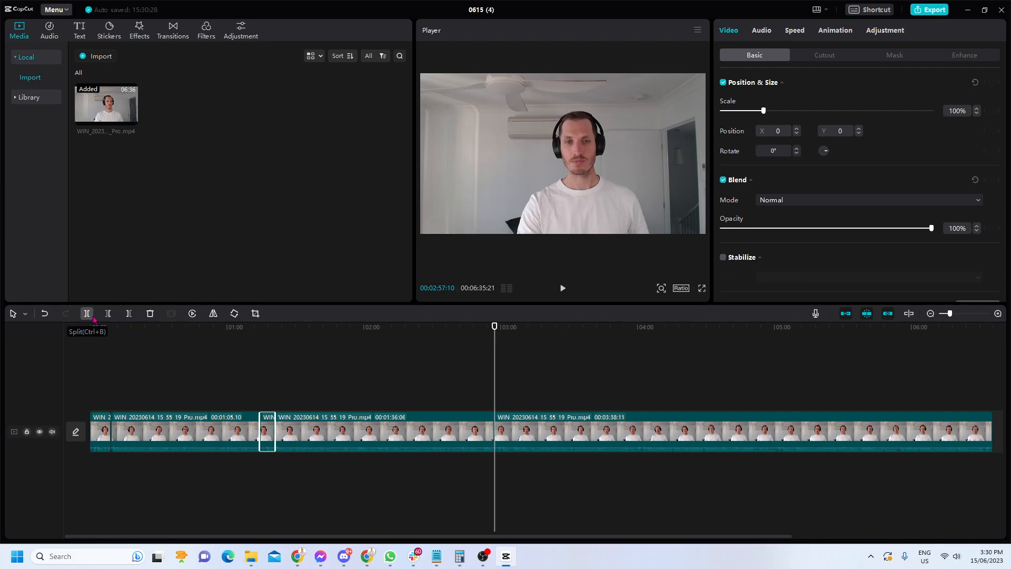
- Select the two long segments on either side of the short segment in turn to review the separated pieces
{"action": "left_click", "coordinate": [423, 429]}
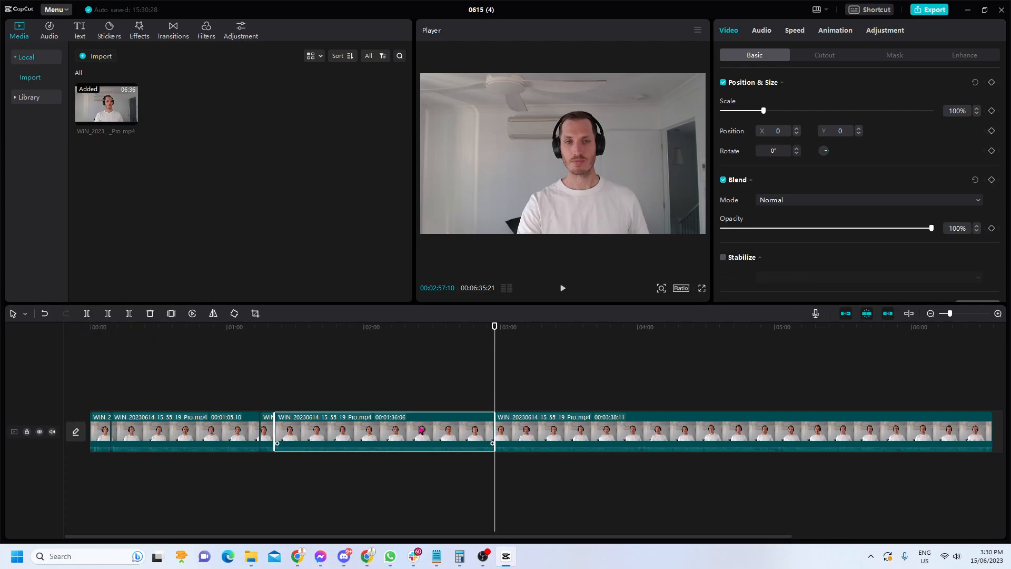
{"action": "left_click", "coordinate": [195, 435]}
{"action": "left_click", "coordinate": [363, 433]}
{"action": "left_click", "coordinate": [231, 435]}
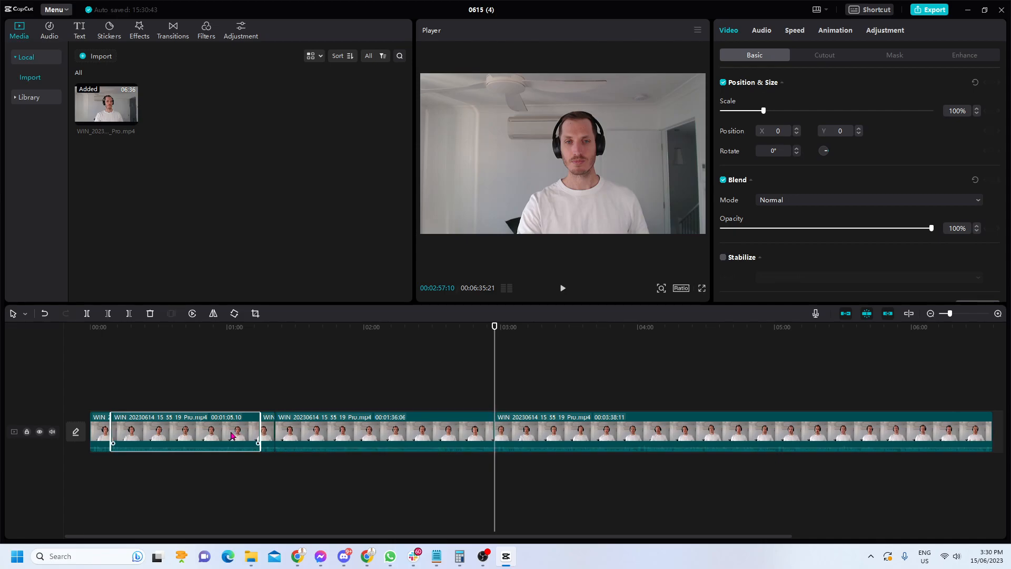
{"action": "left_click", "coordinate": [413, 435]}
{"action": "left_click", "coordinate": [192, 432]}
{"action": "left_click", "coordinate": [414, 431]}
{"action": "left_click", "coordinate": [220, 428]}
{"action": "left_click_drag", "start_coordinate": [475, 536], "coordinate": [514, 541]}
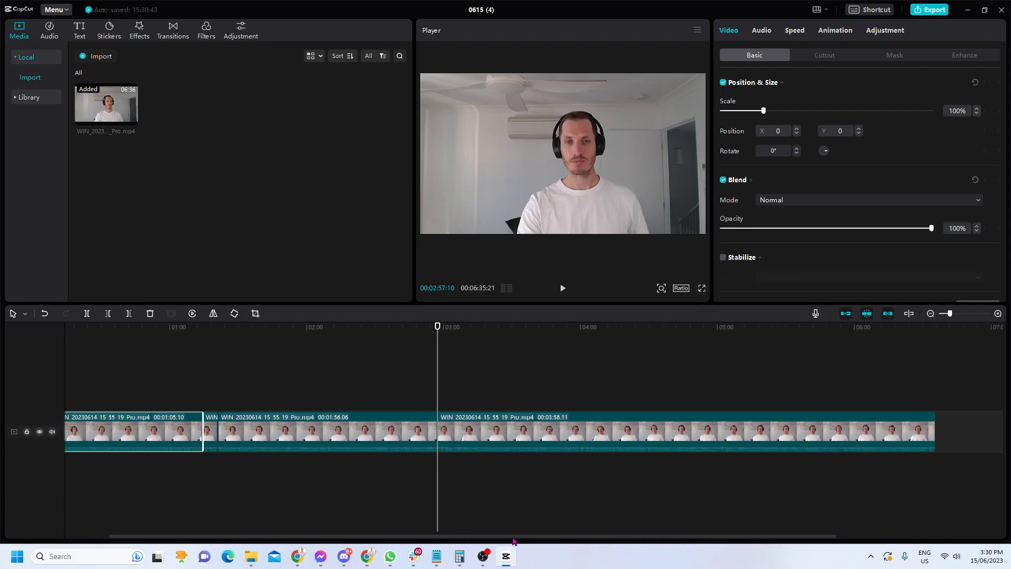